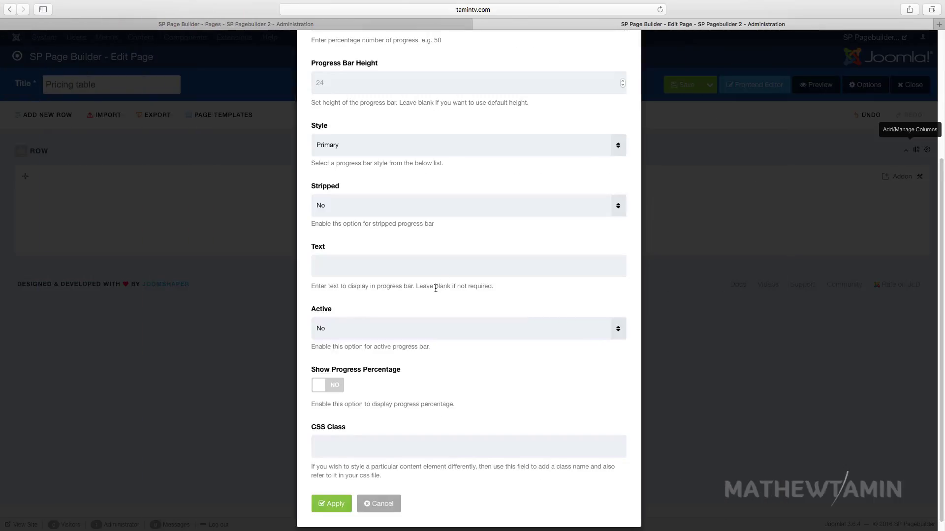
Step: Keep the progress bar's style on Primary
scroll(436, 291, up, 2)
scroll(354, 229, up, 2)
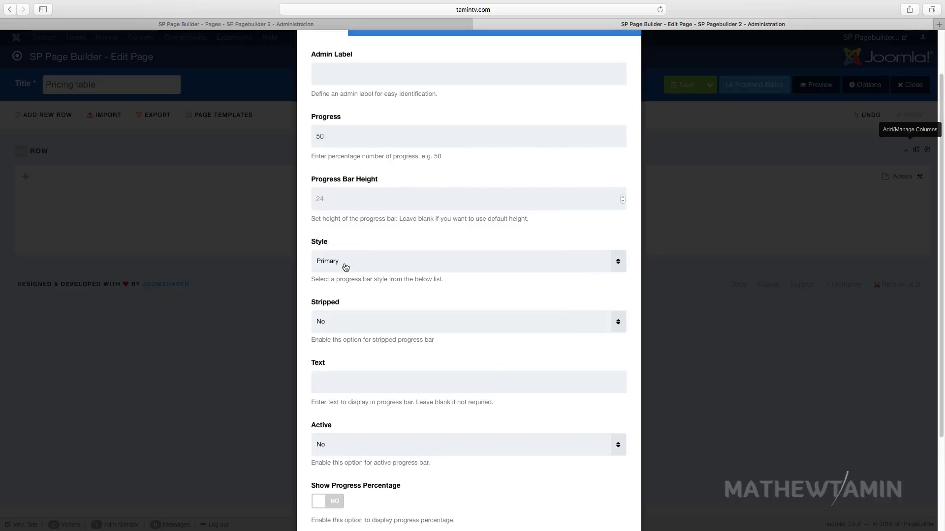
click(345, 266)
click(343, 291)
scroll(377, 256, up, 2)
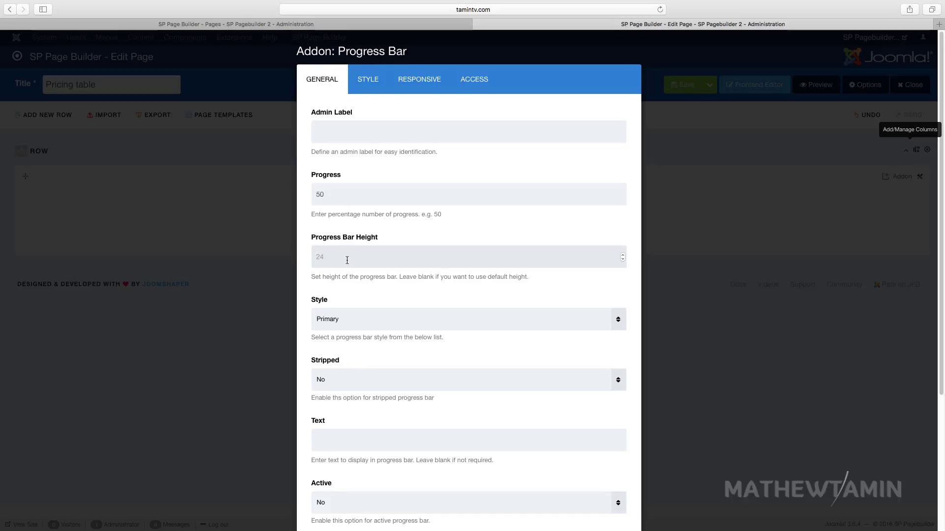
scroll(395, 287, down, 5)
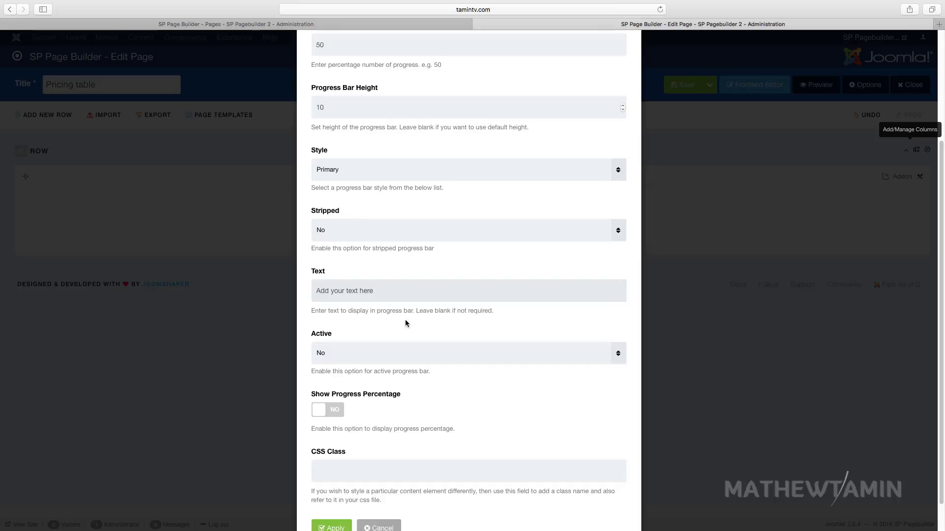
Step: Turn on striping, the active animation and the percentage display
click(357, 235)
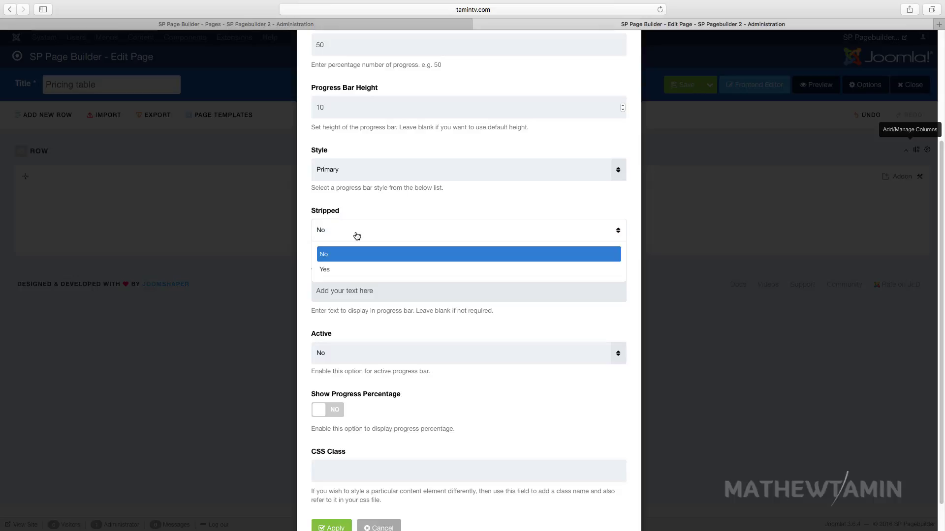
click(344, 271)
scroll(387, 327, down, 2)
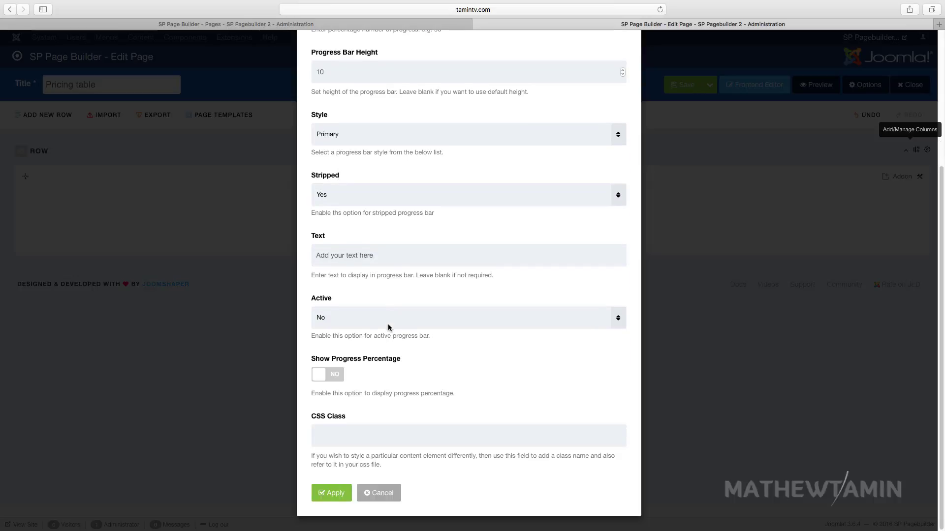
click(350, 320)
click(344, 357)
click(342, 375)
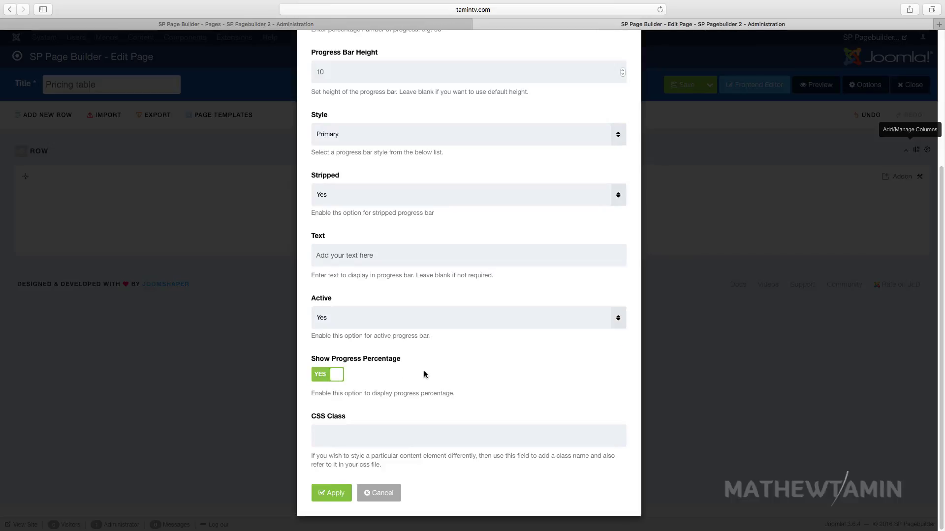
Step: Apply the first bar, duplicate it twice, and set the second bar's height to 25
click(333, 493)
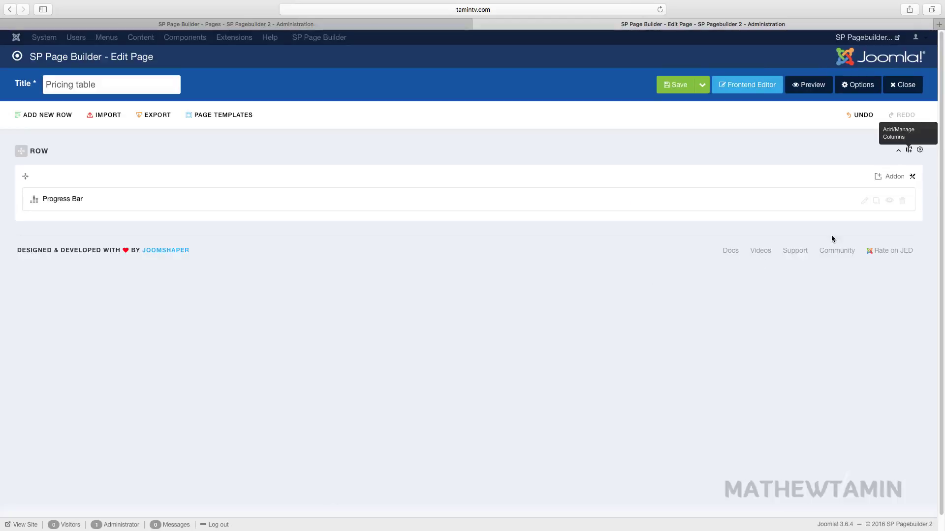
click(876, 201)
click(876, 201)
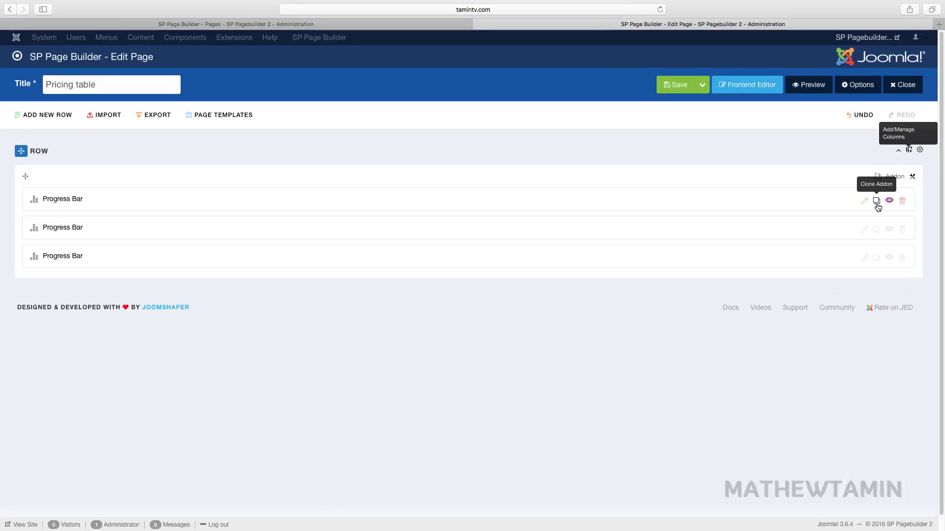
click(871, 230)
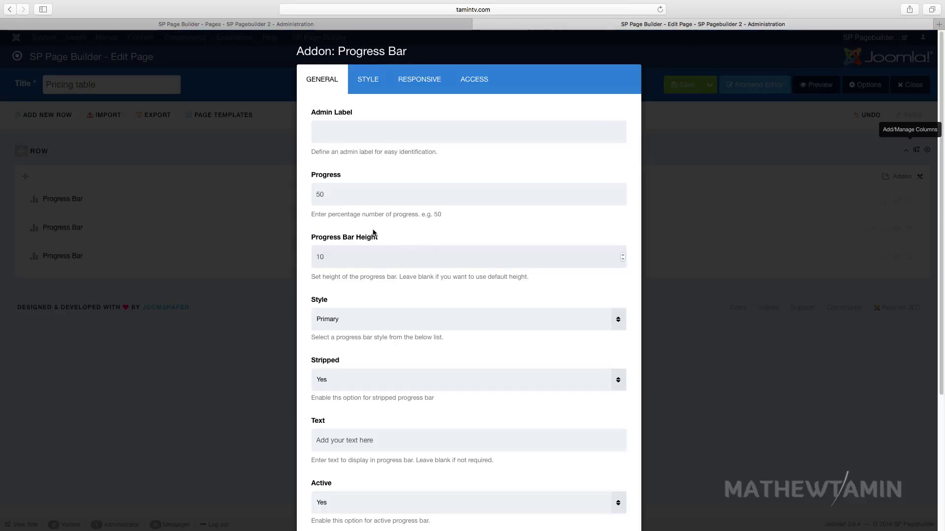
click(323, 198)
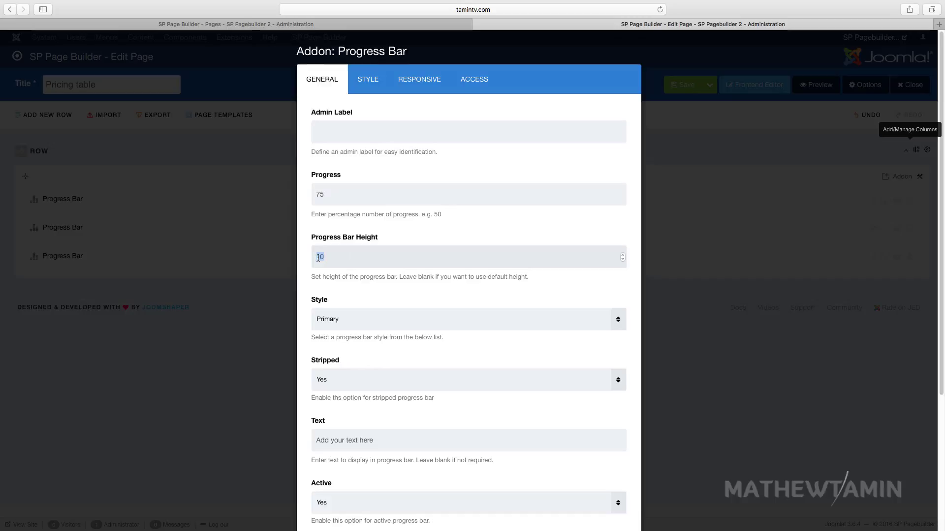
text(25)
Step: Give the second bar the Success style with stripes turned off
click(348, 319)
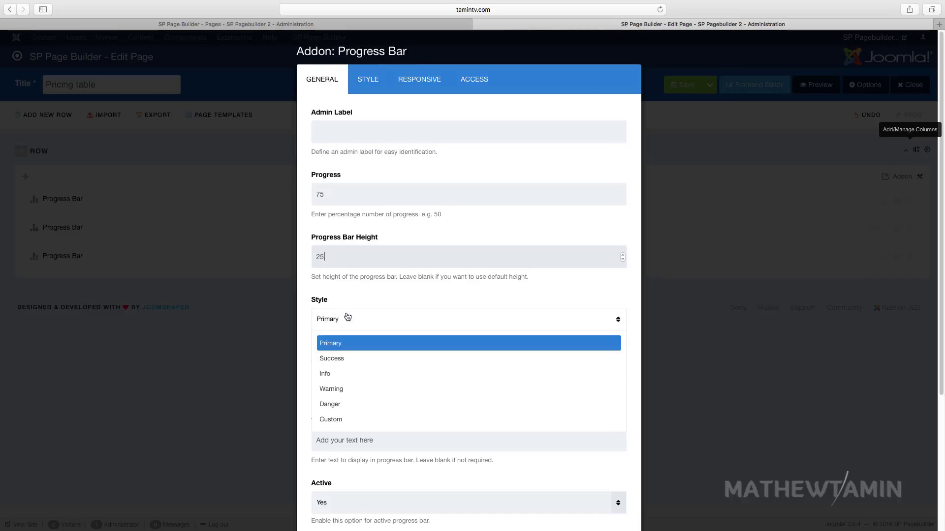
click(348, 361)
scroll(387, 374, down, 1)
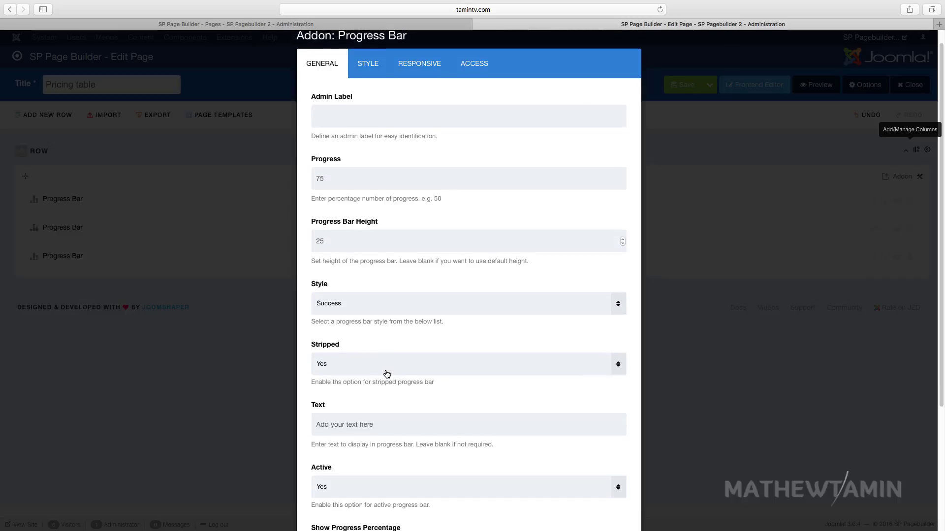
click(343, 366)
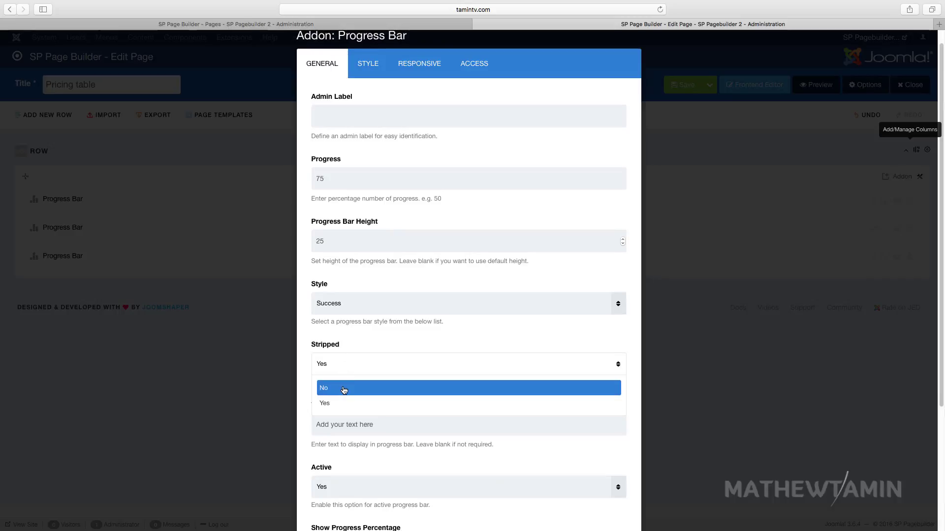
click(344, 389)
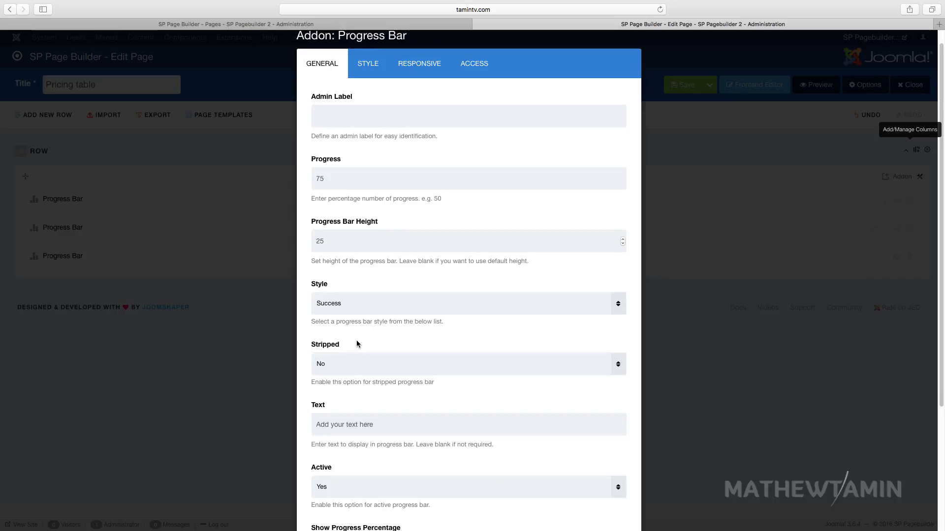
click(347, 306)
click(346, 306)
Step: Make the second bar inactive, hide its percentage, and apply it
scroll(370, 403, down, 3)
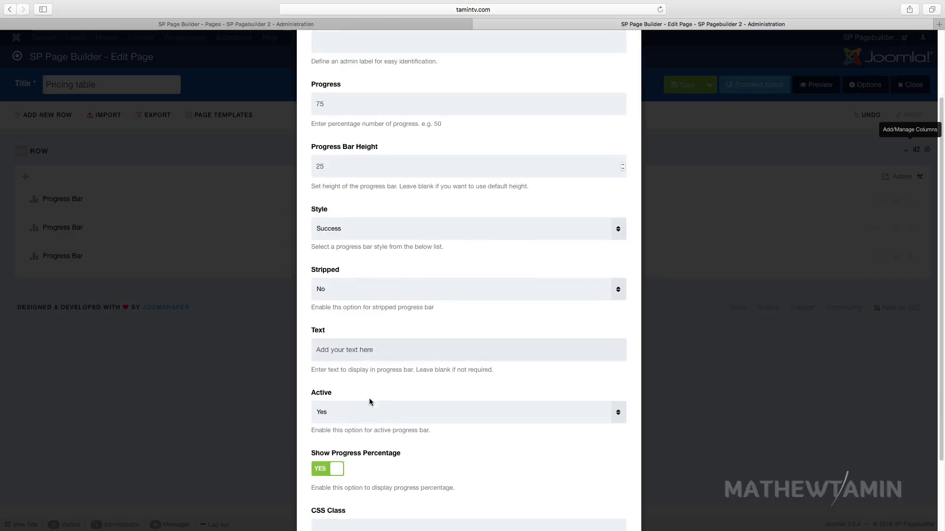
scroll(369, 408, down, 1)
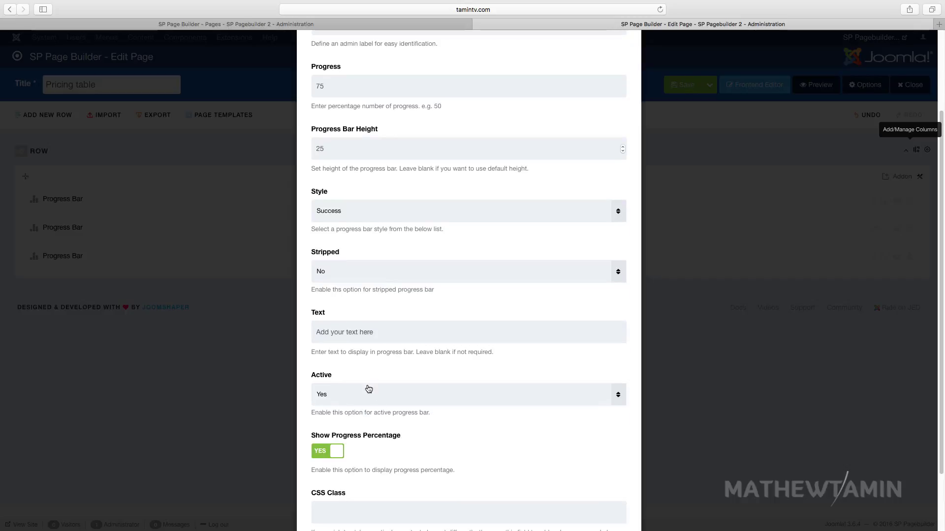
click(368, 389)
click(363, 420)
scroll(366, 456, down, 4)
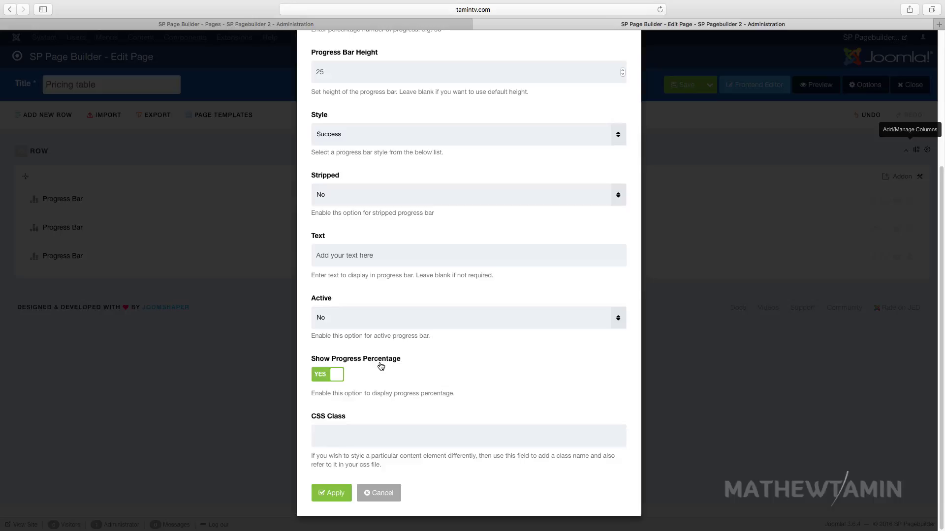
click(334, 379)
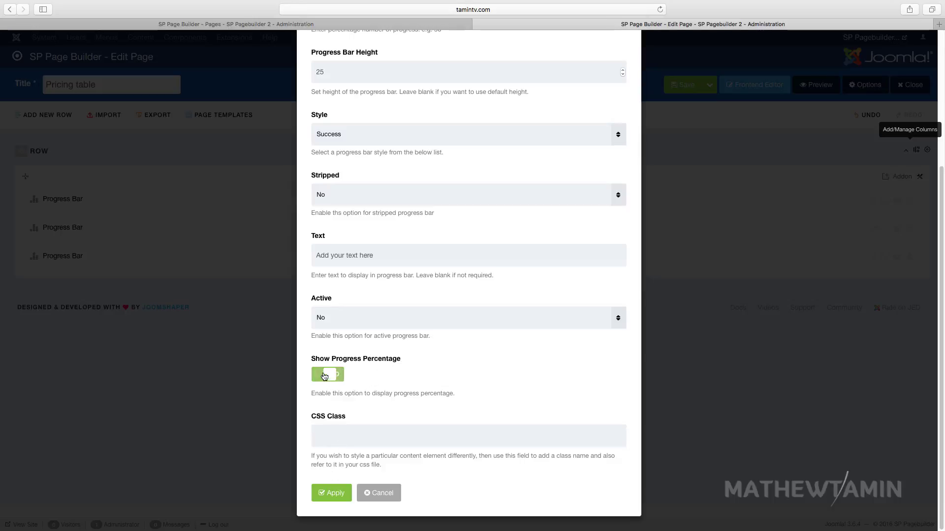
click(331, 493)
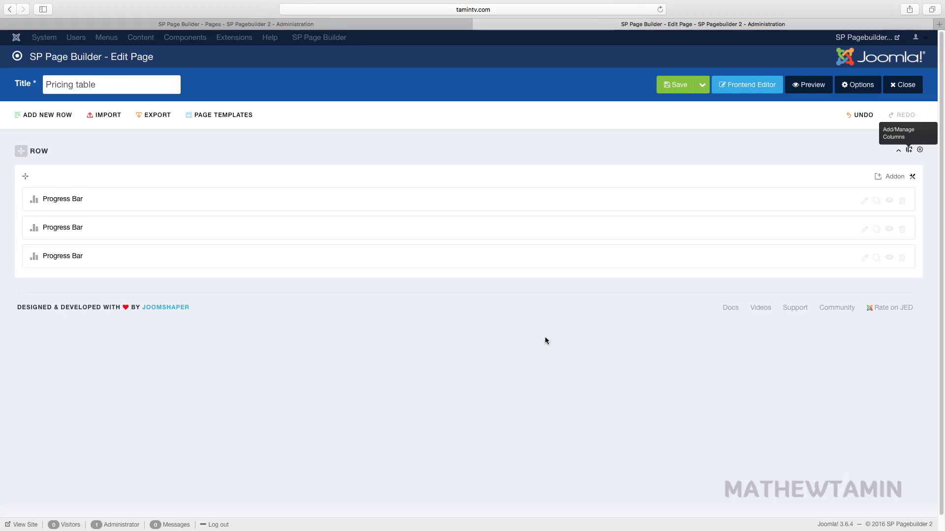
Step: Switch the third (85%) bar to the Danger style, leaving it striped and active
click(865, 258)
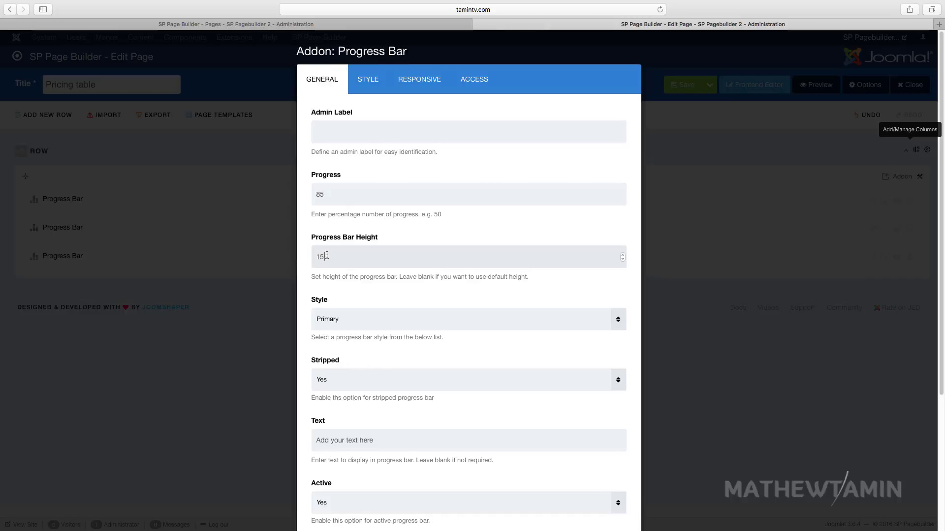
scroll(406, 309, down, 1)
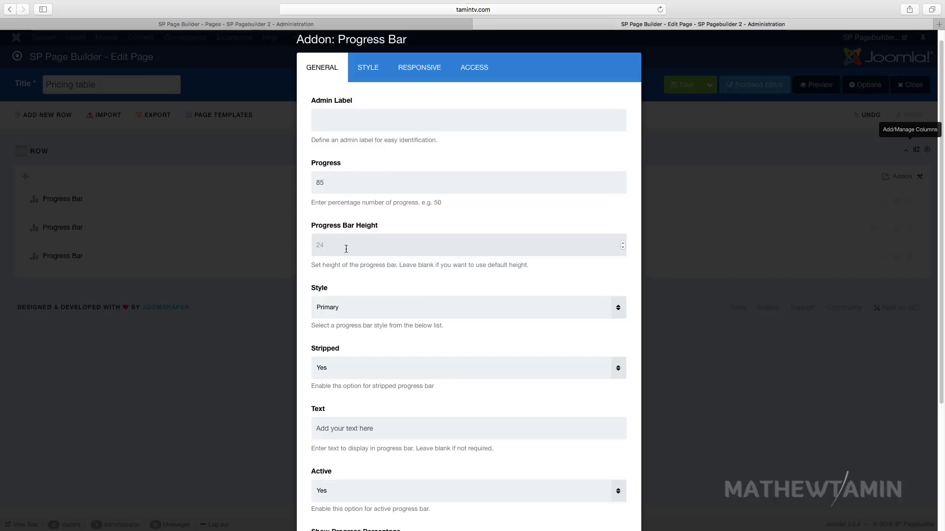
scroll(351, 263, down, 3)
click(355, 265)
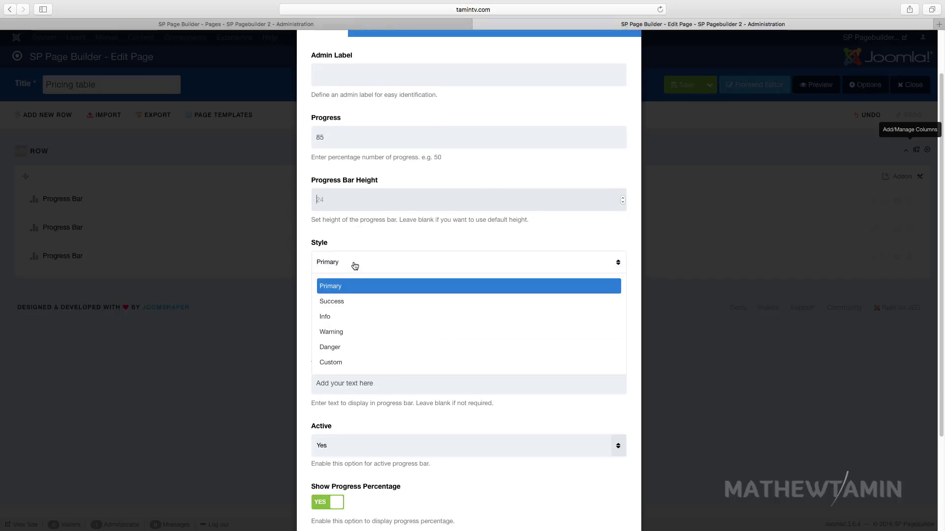
click(358, 347)
click(359, 329)
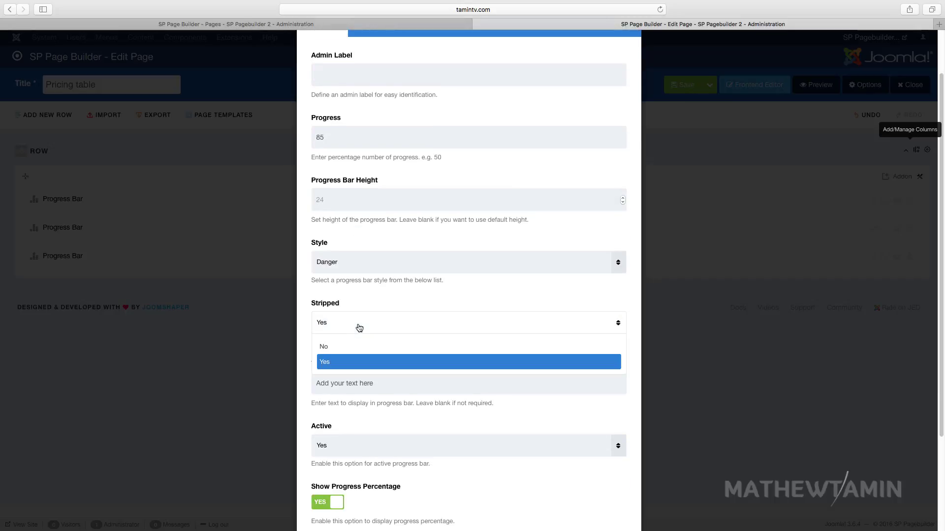
click(350, 363)
scroll(386, 376, down, 3)
scroll(389, 354, down, 3)
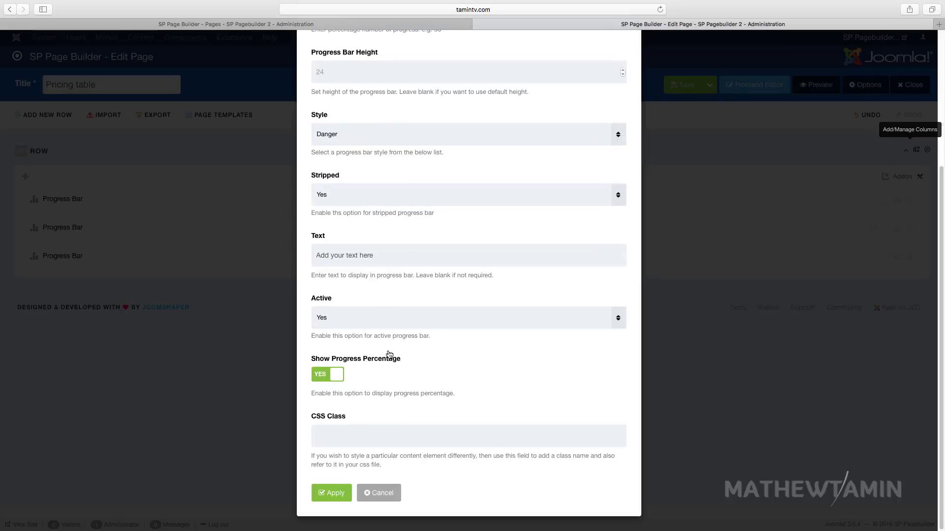
click(342, 322)
click(342, 322)
Step: Apply the red bar and review the three bars in the frontend editor
click(334, 490)
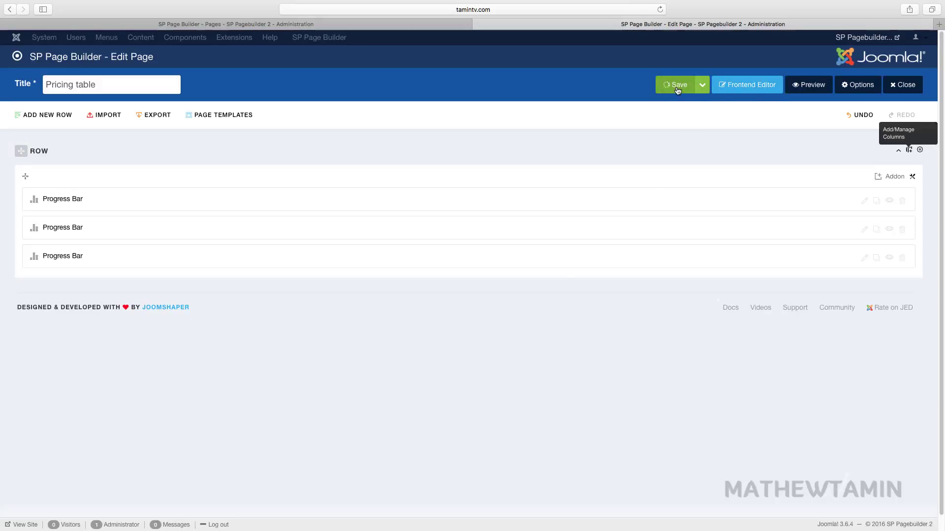
click(735, 88)
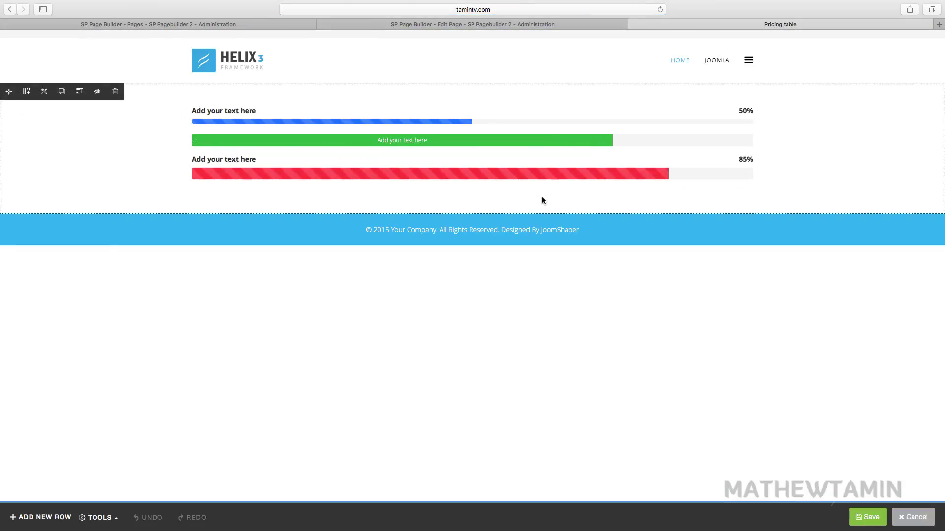
mouse_move(396, 156)
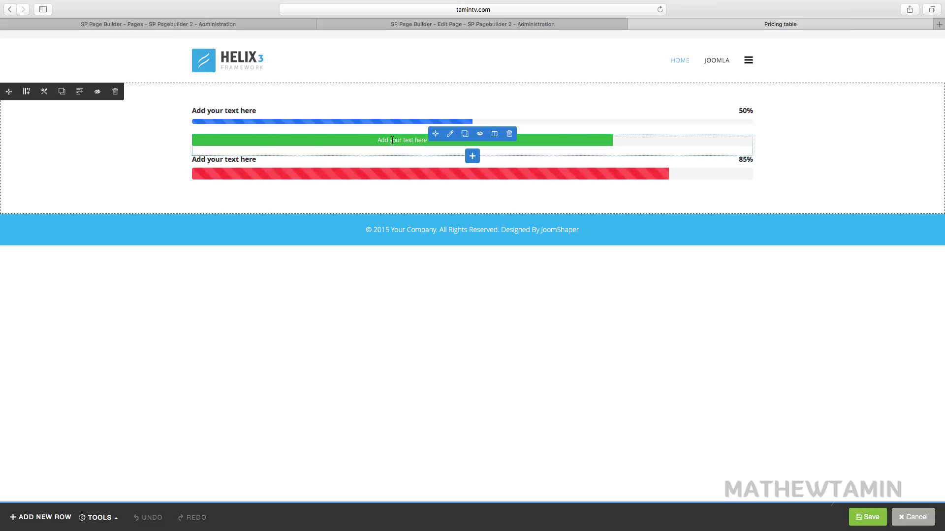
mouse_move(257, 169)
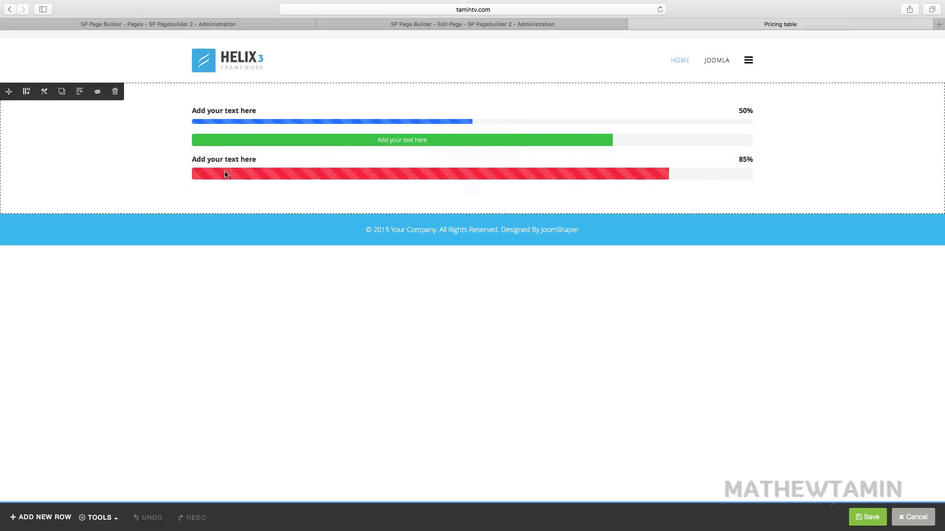
mouse_move(210, 162)
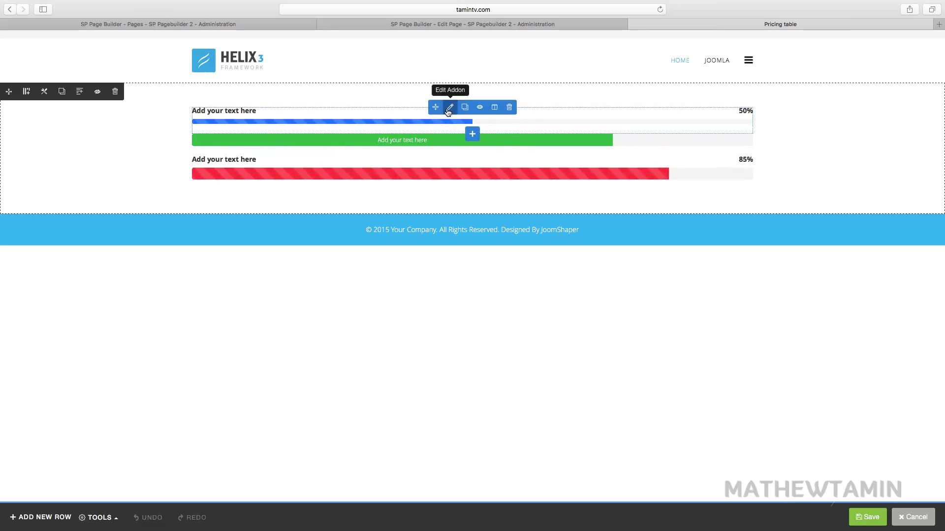
Step: Raise the blue 50% bar's height to 50 and apply it
click(450, 106)
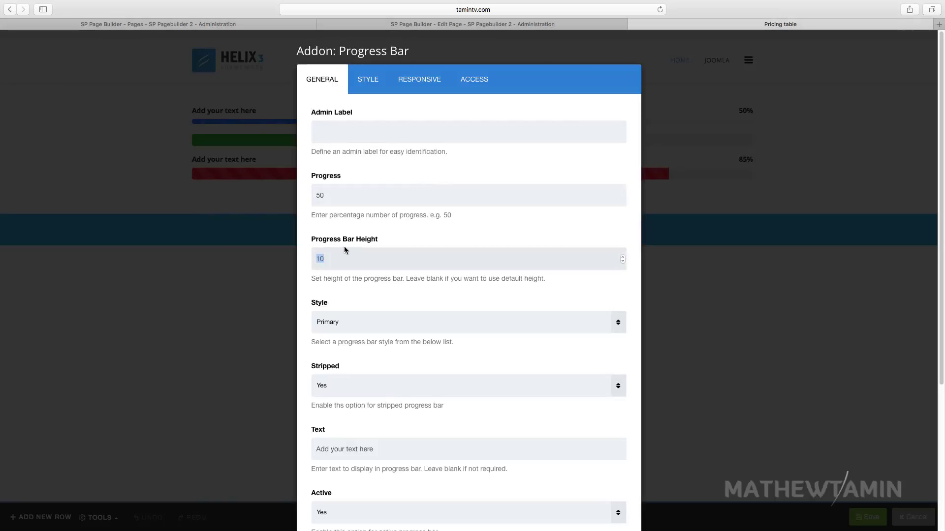
text(50)
scroll(431, 298, down, 5)
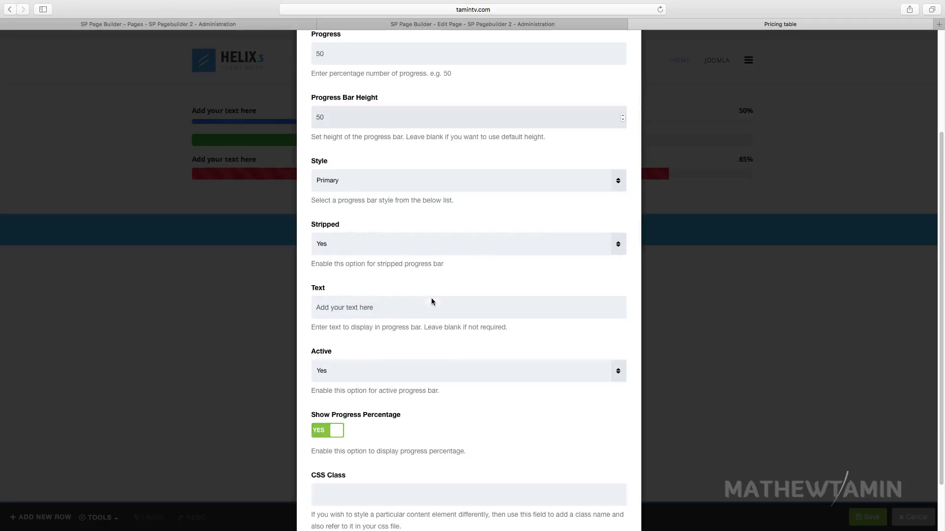
click(325, 496)
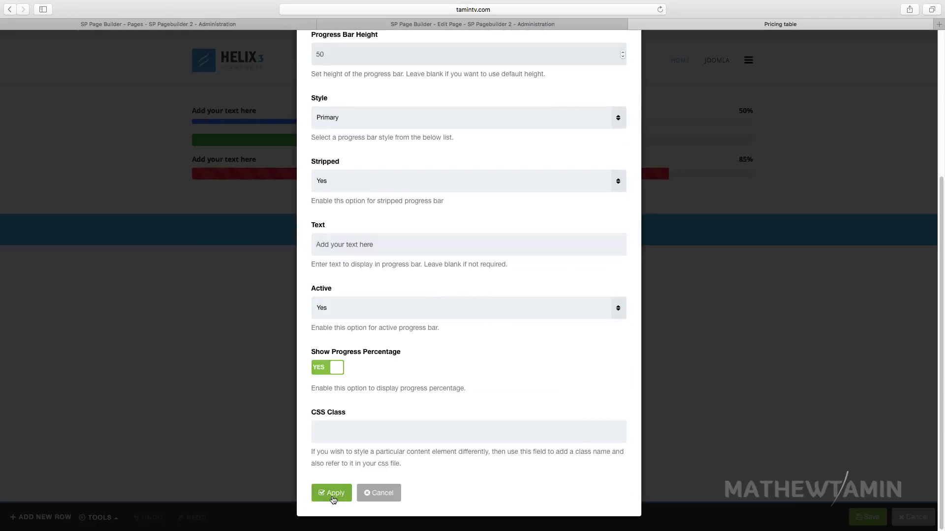